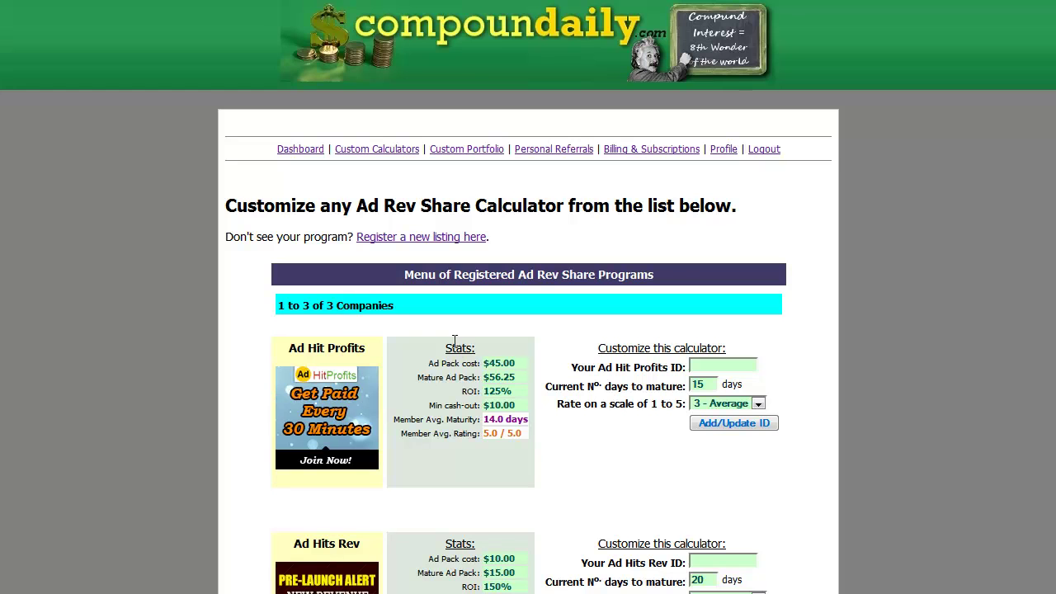
Highlight the Ad Hit Profits stats, including the $45.00 Ad Pack cost
left_click_drag(444, 350, 506, 410)
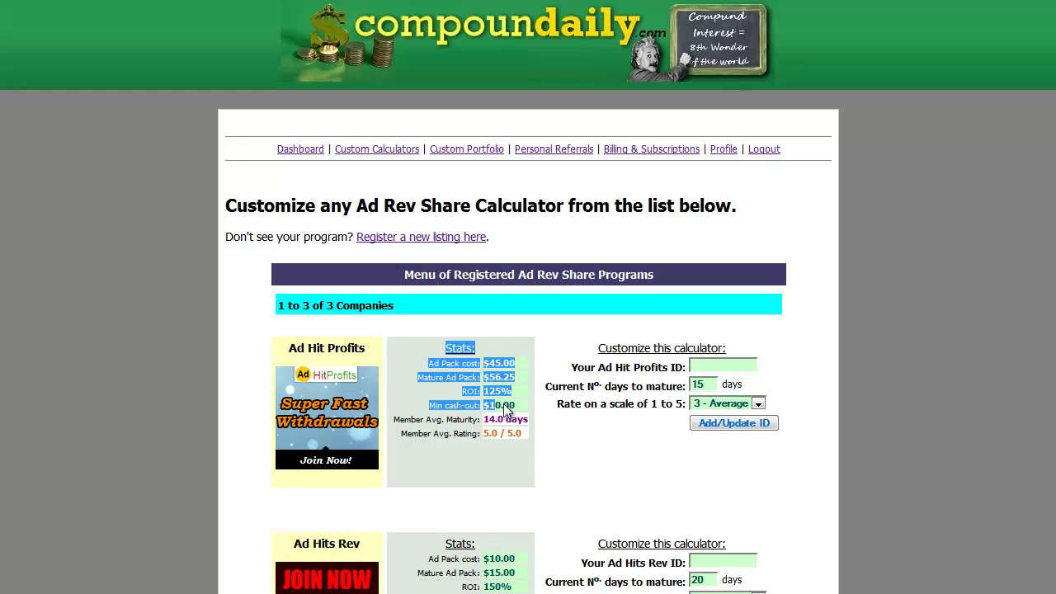
left_click(531, 437)
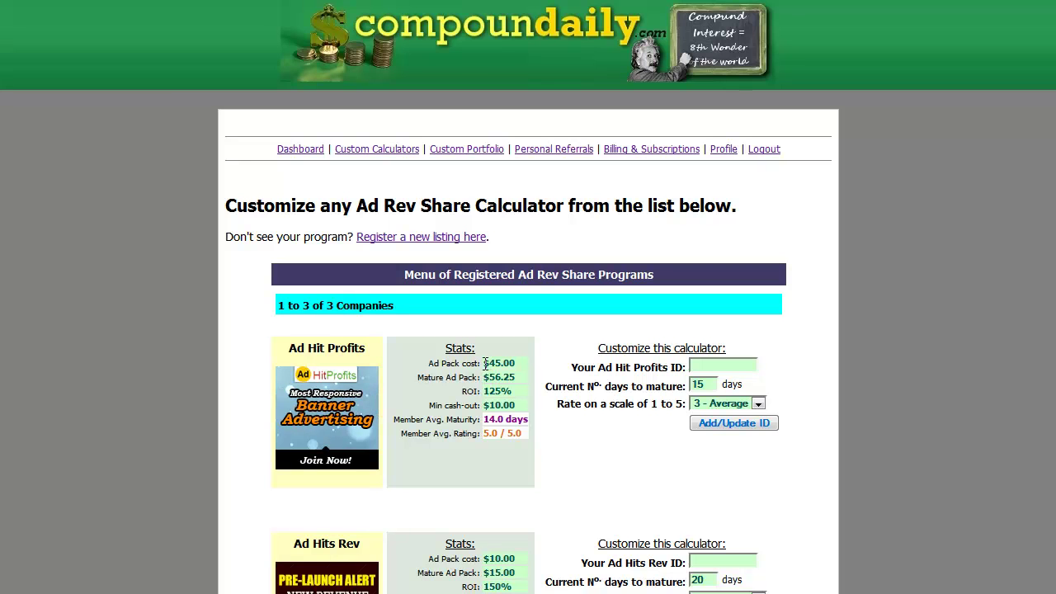
left_click_drag(504, 363, 513, 377)
left_click(487, 383)
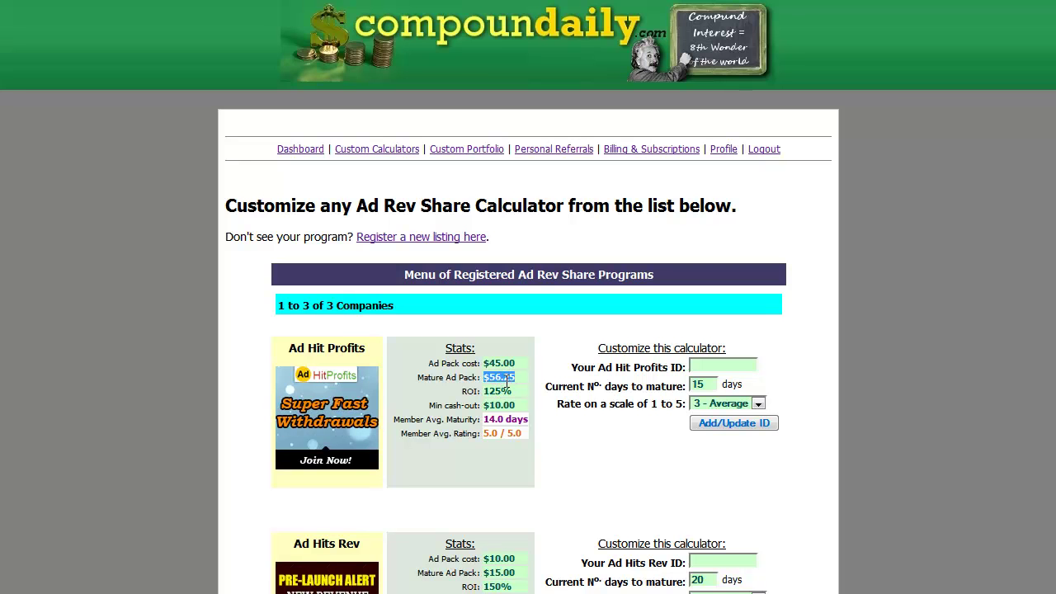
left_click_drag(491, 367, 483, 405)
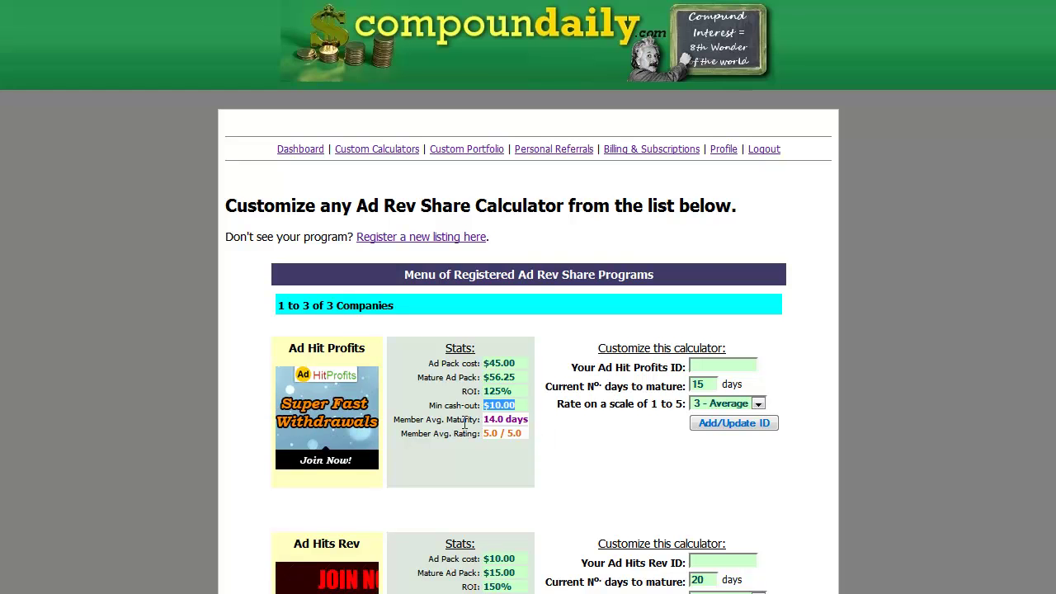
Highlight the 14.0-day average maturity, $56.25 Mature Ad Pack value and 5.0 / 5.0 rating
left_click_drag(484, 419, 523, 421)
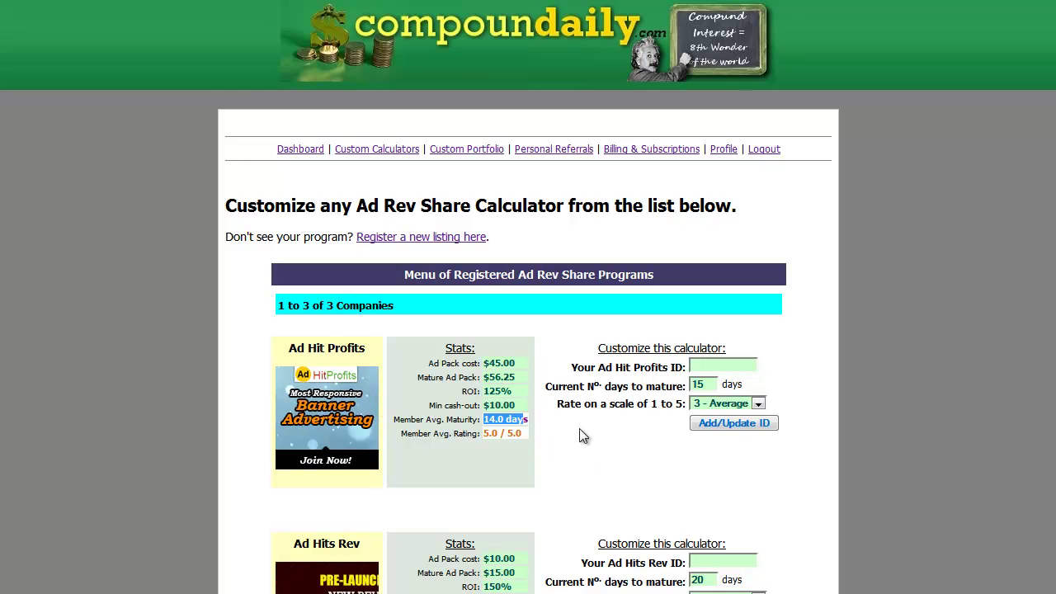
left_click(565, 444)
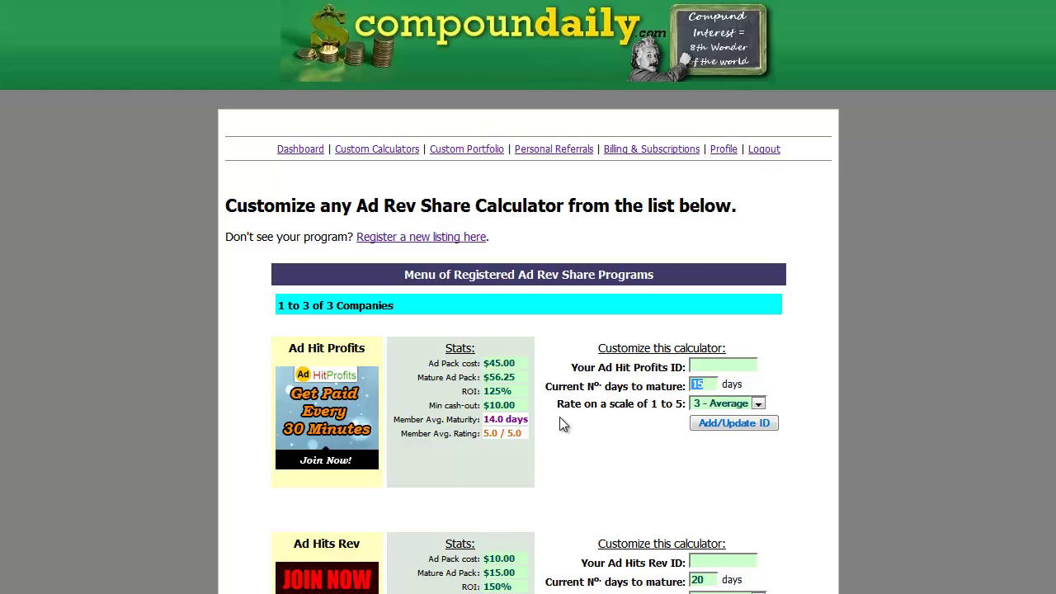
left_click_drag(534, 419, 485, 419)
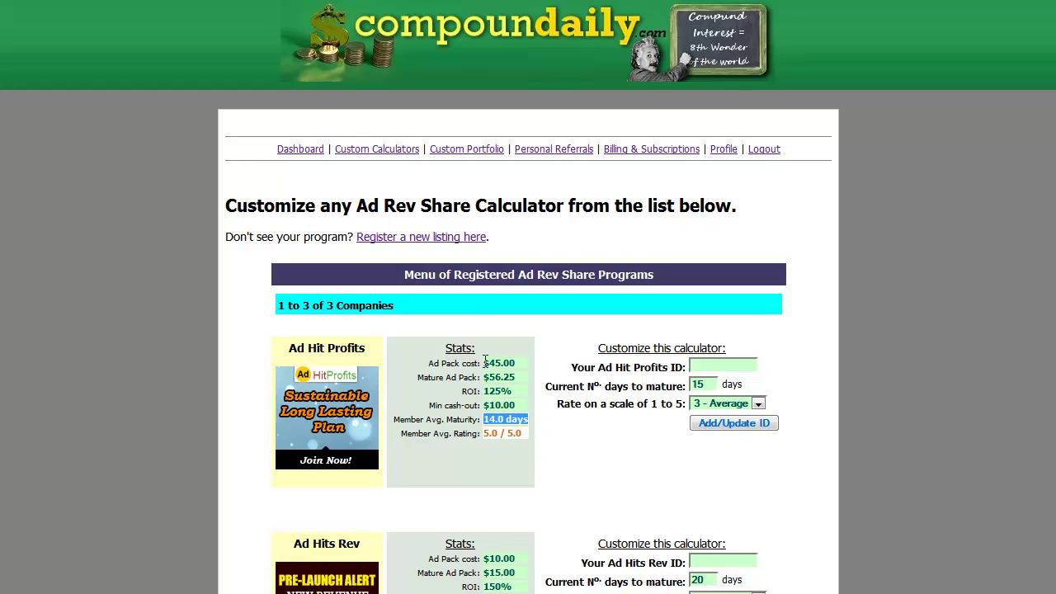
left_click_drag(484, 377, 513, 377)
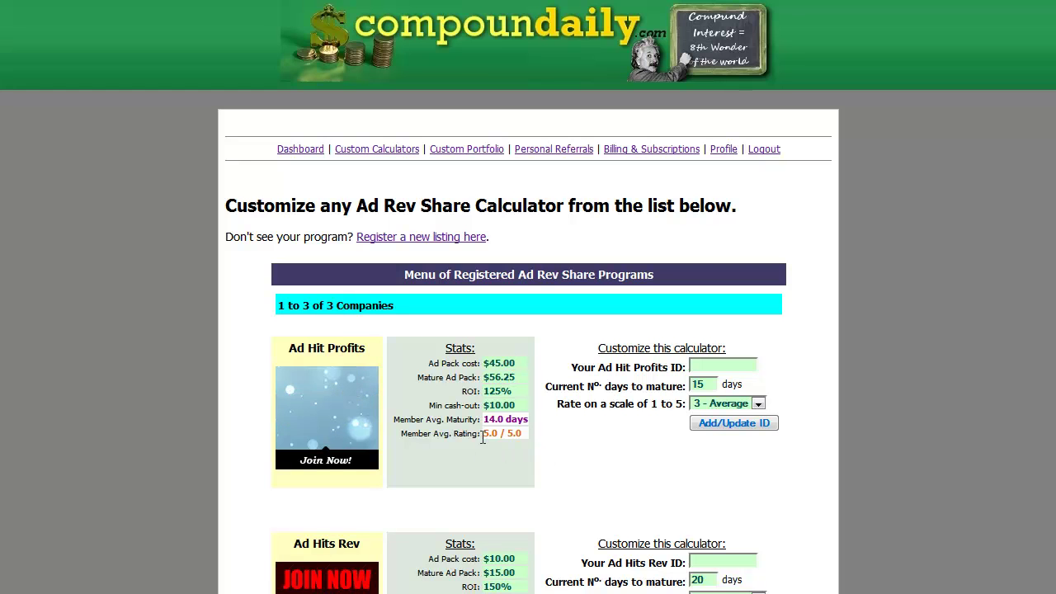
left_click_drag(484, 435, 519, 435)
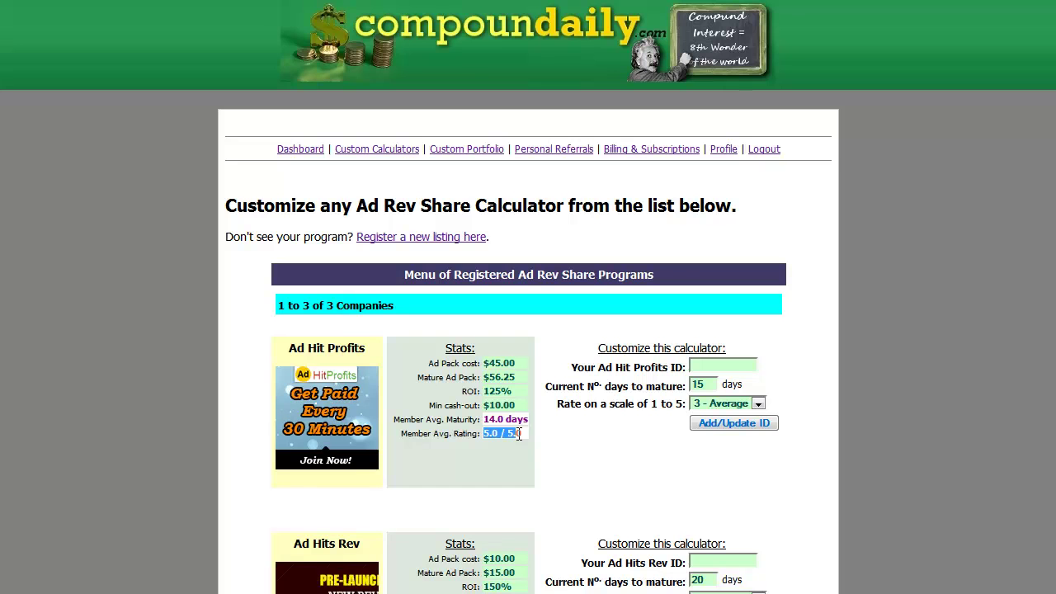
left_click(570, 442)
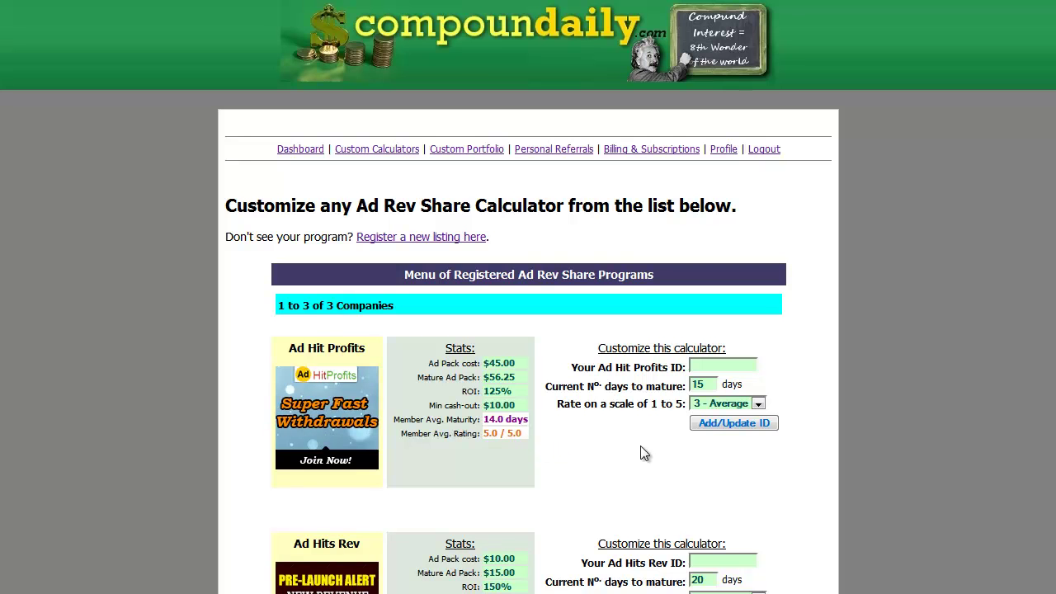
Check the rating choices and the 15-day field, then view the Register a new Ad Rev Share Program form
left_click(730, 408)
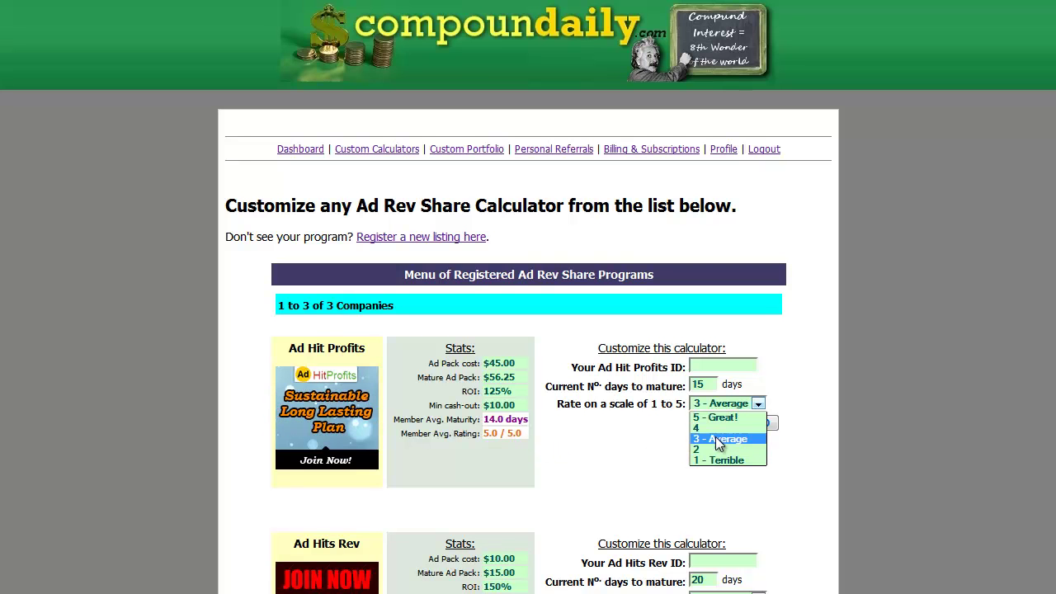
double_click(707, 385)
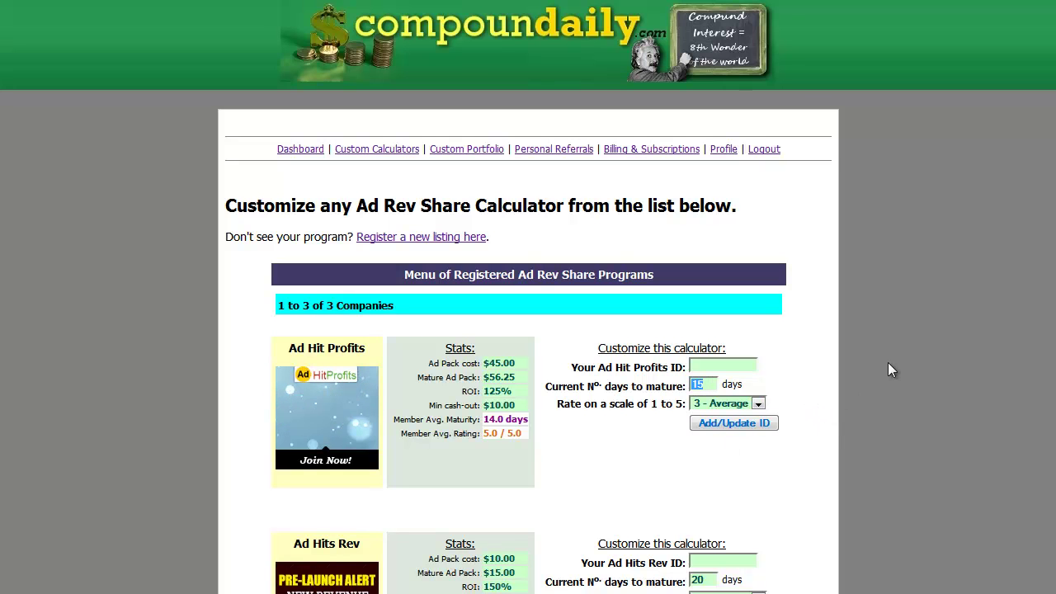
scroll(639, 414, "down", 10)
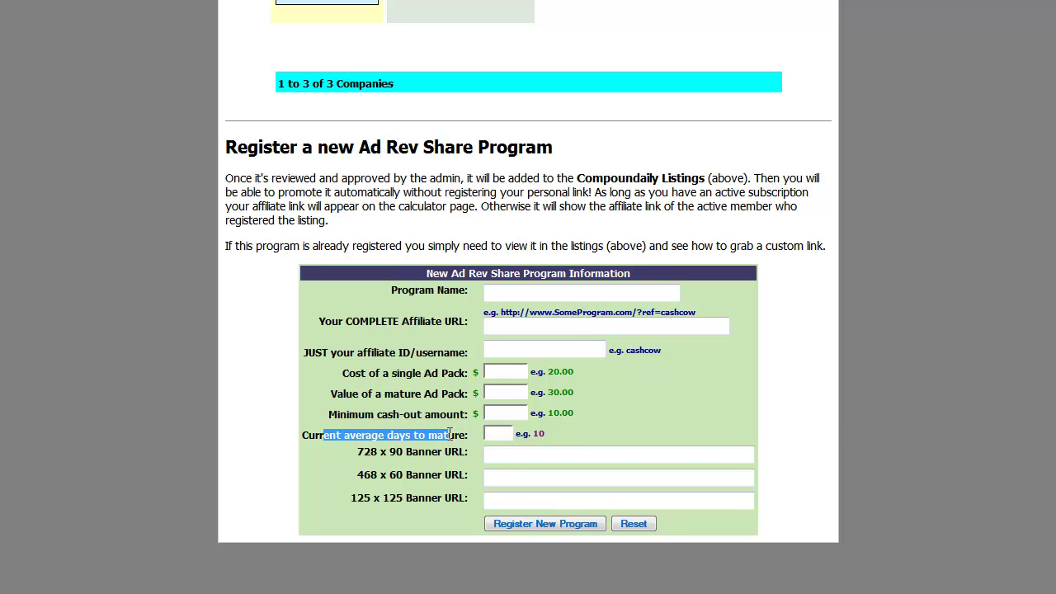
scroll(1050, 200, "up", 10)
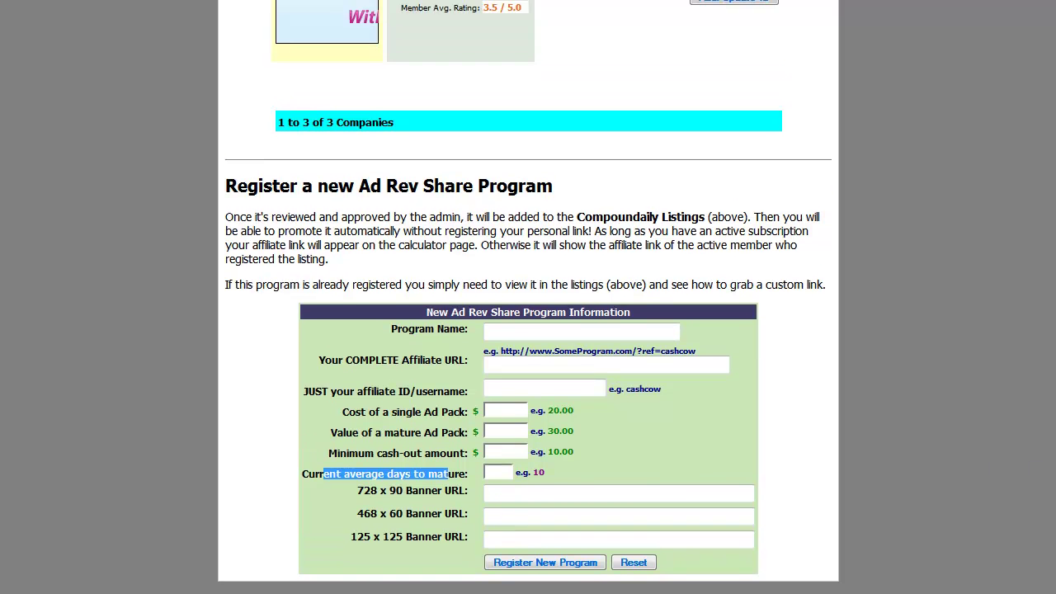
scroll(1049, 200, "up", 2)
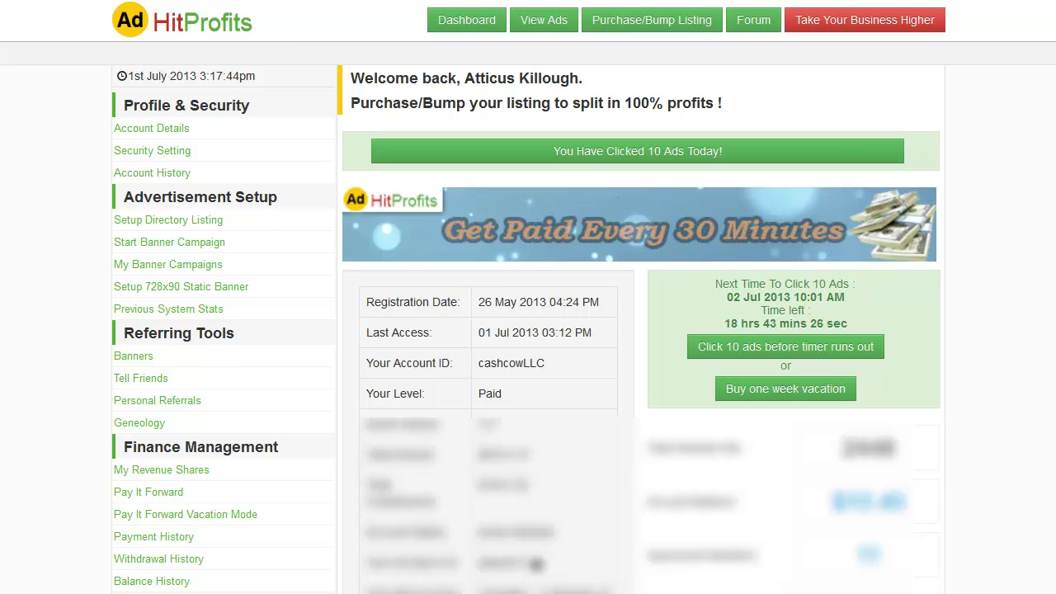
Go to the Site Banners Codes page and select the targeted referral URL
left_click(135, 361)
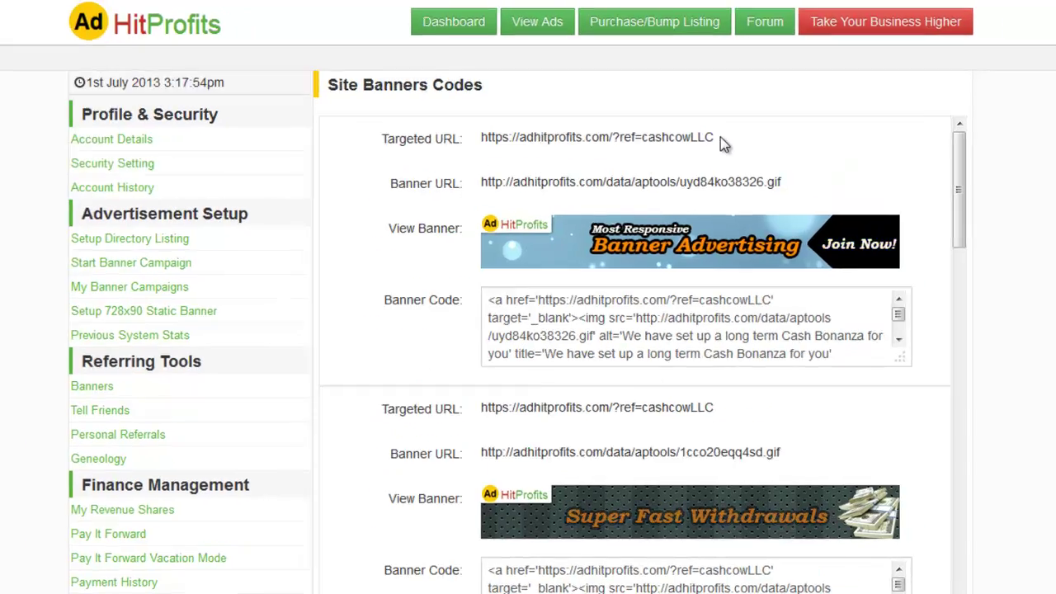
left_click_drag(710, 126, 678, 125)
left_click_drag(753, 280, 345, 293)
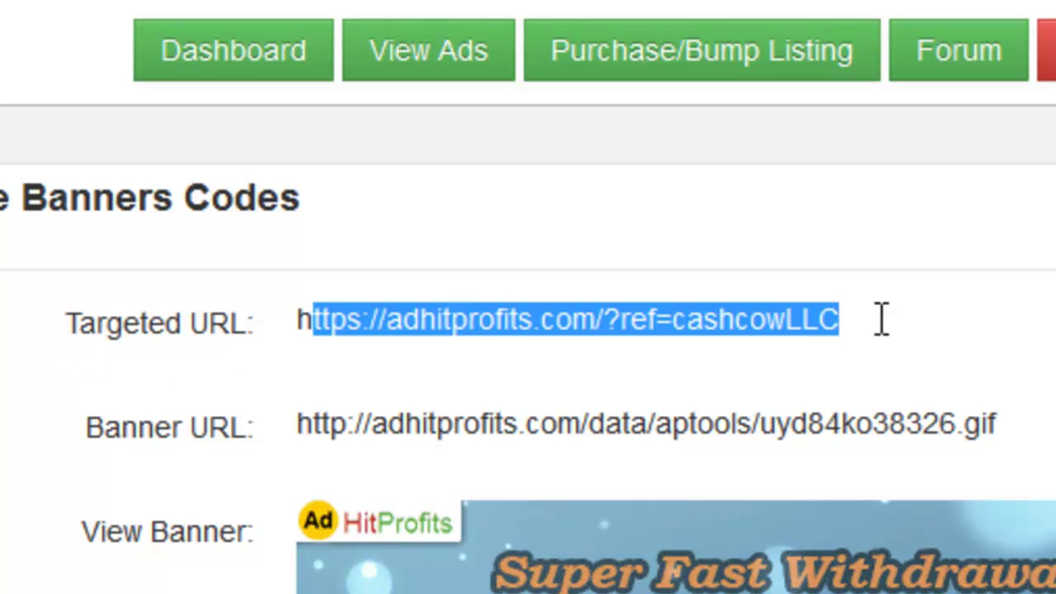
left_click(865, 338)
left_click_drag(864, 338, 314, 305)
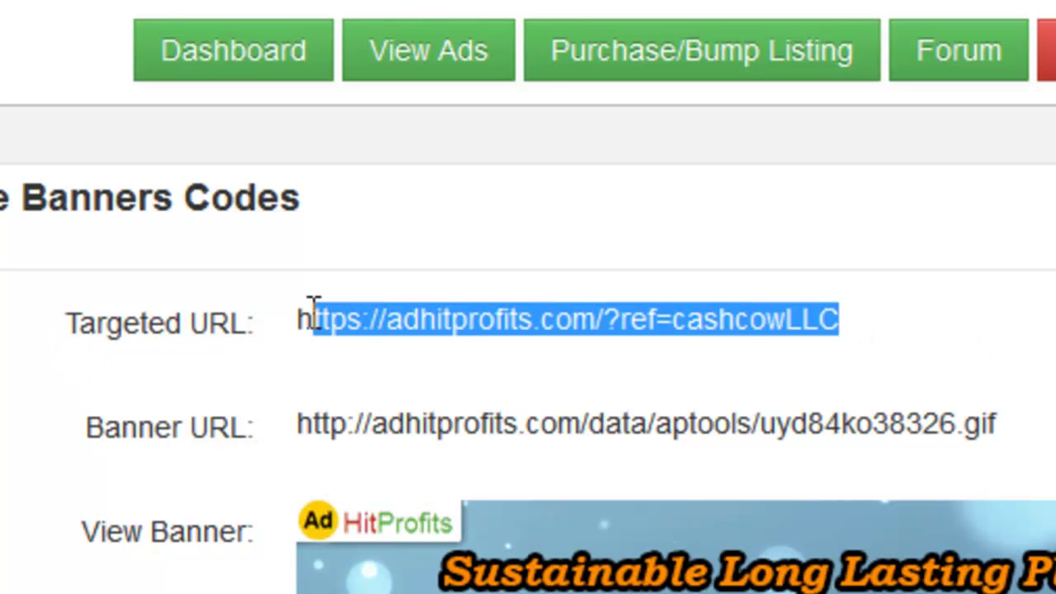
left_click(908, 328)
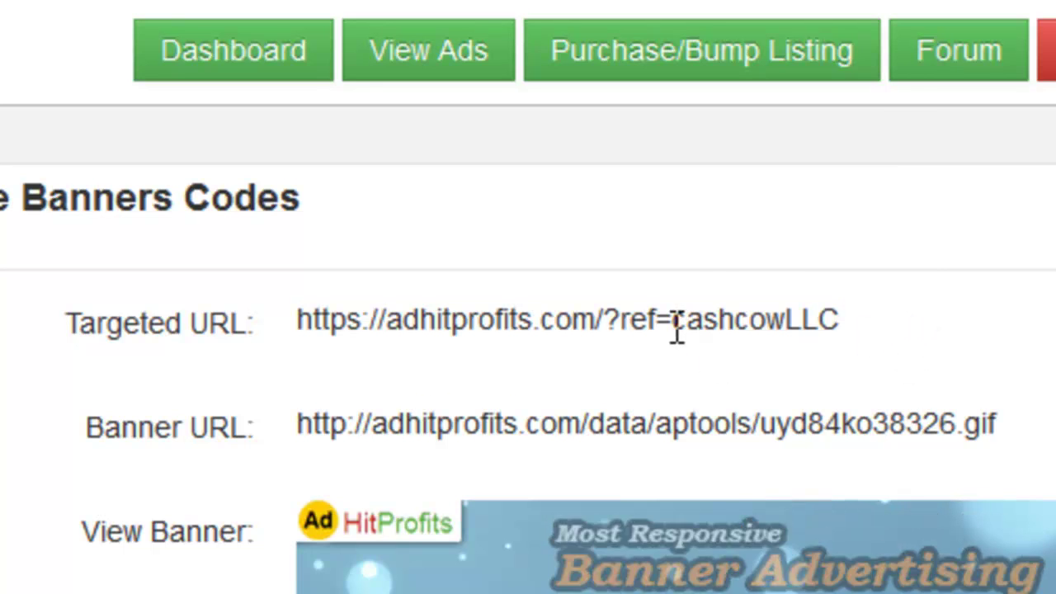
Copy the affiliate ID from the end of the targeted URL
left_click_drag(676, 328, 841, 319)
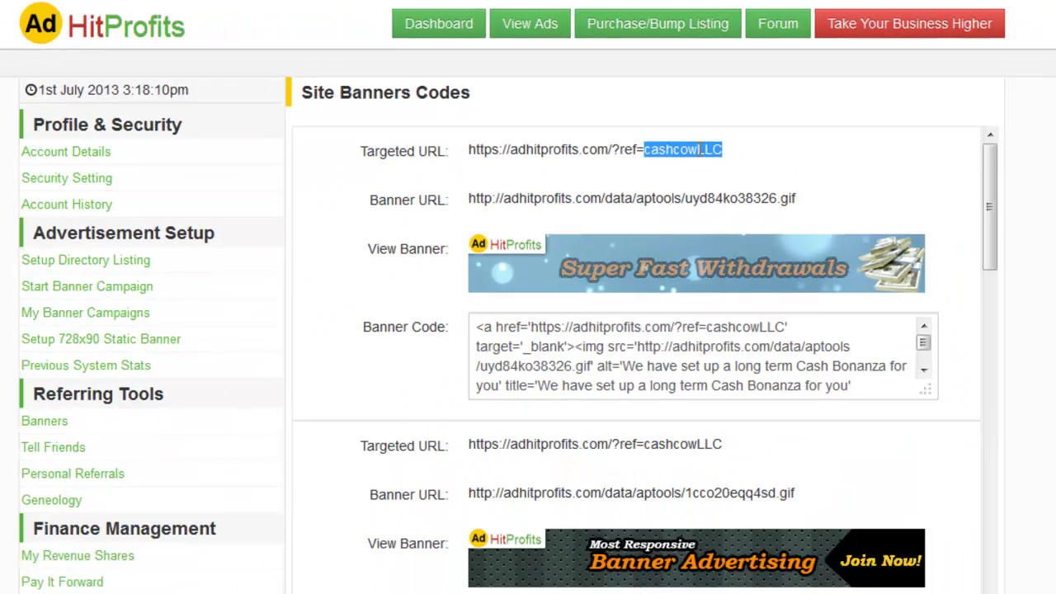
right_click(958, 320)
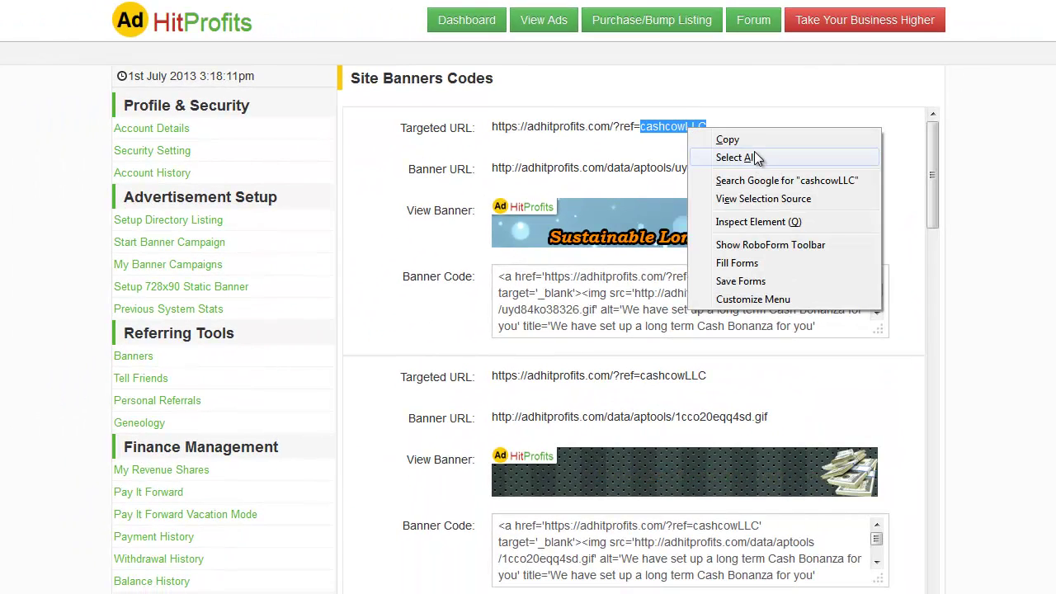
left_click(749, 142)
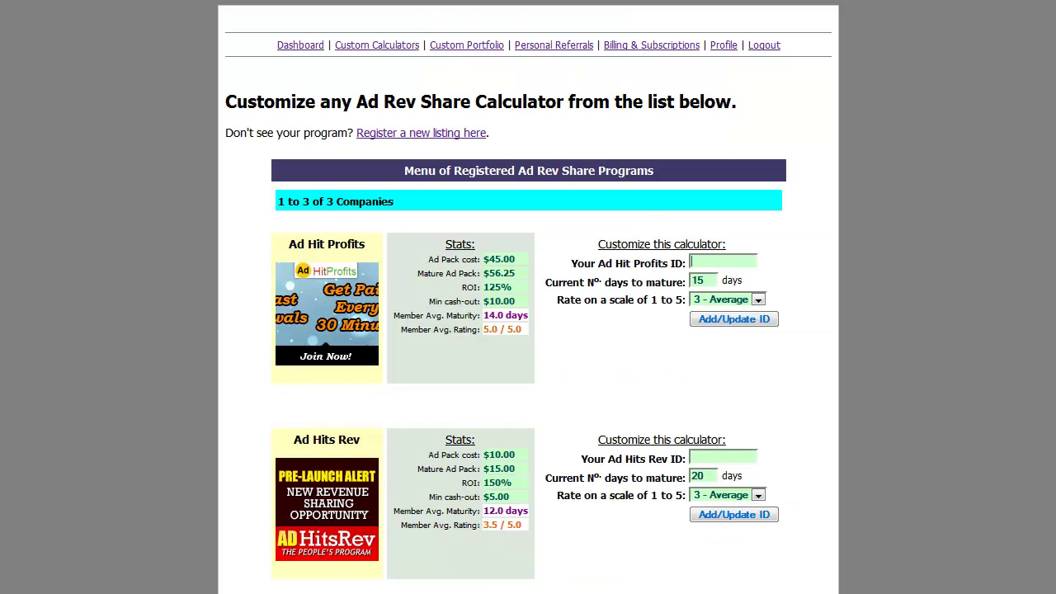
Paste the affiliate ID into the Your Ad Hit Profits ID field and return to Ad Hit Profits
right_click(717, 264)
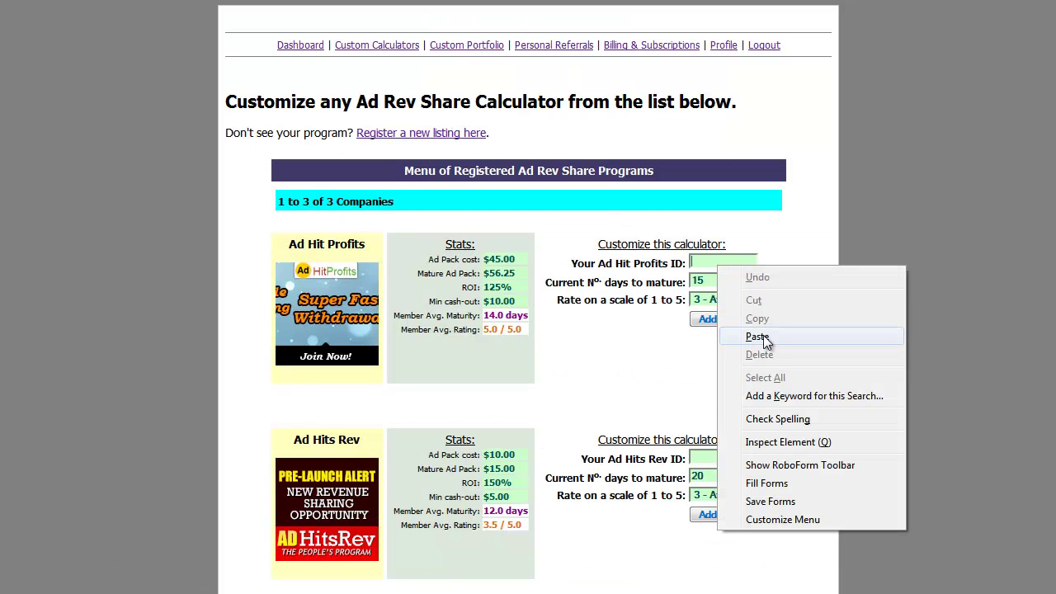
left_click(738, 334)
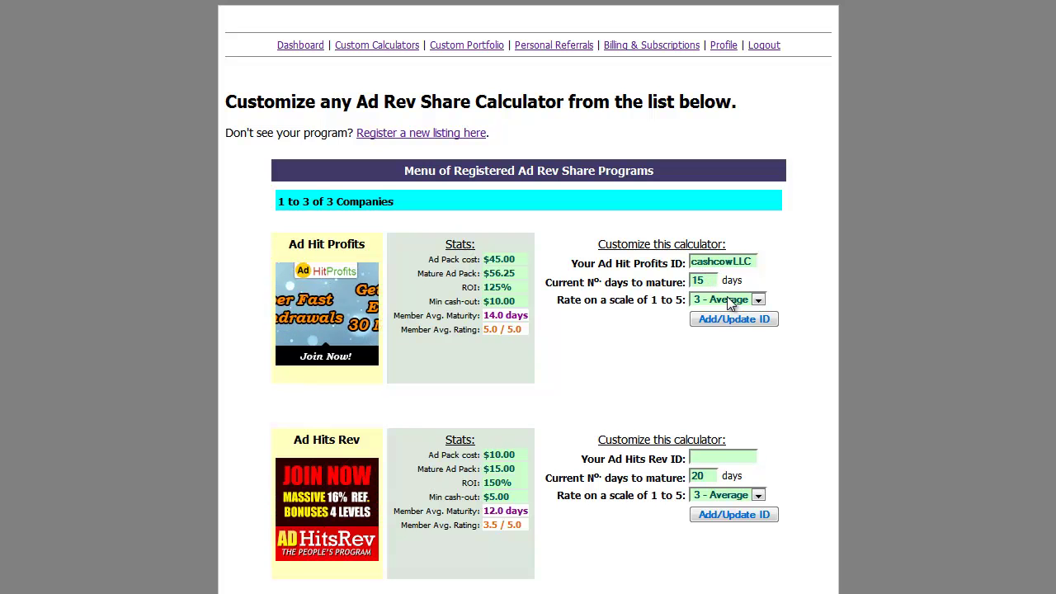
key("Tab")
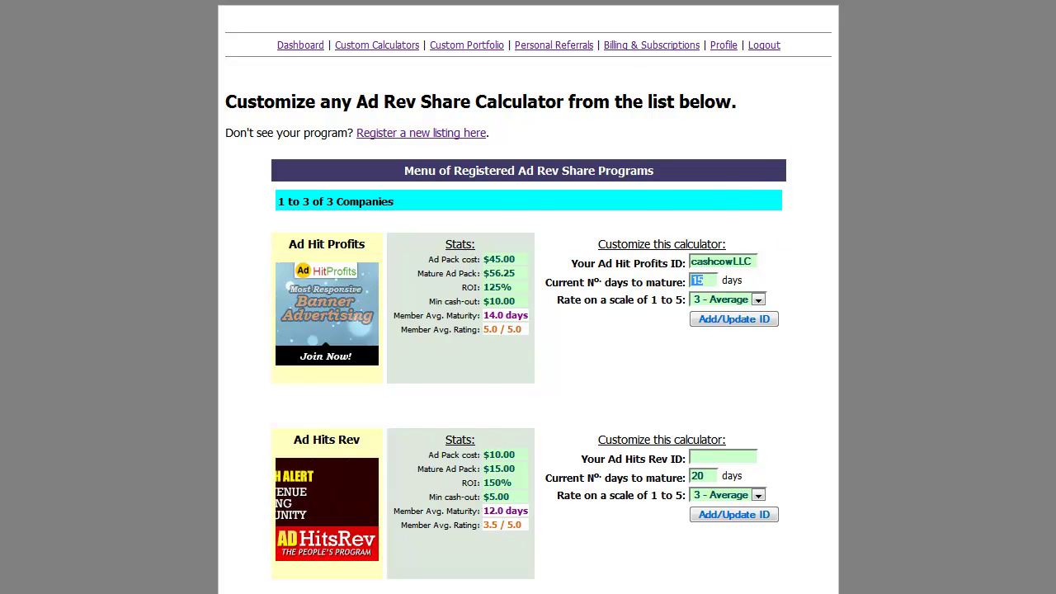
key("ctrl+Tab")
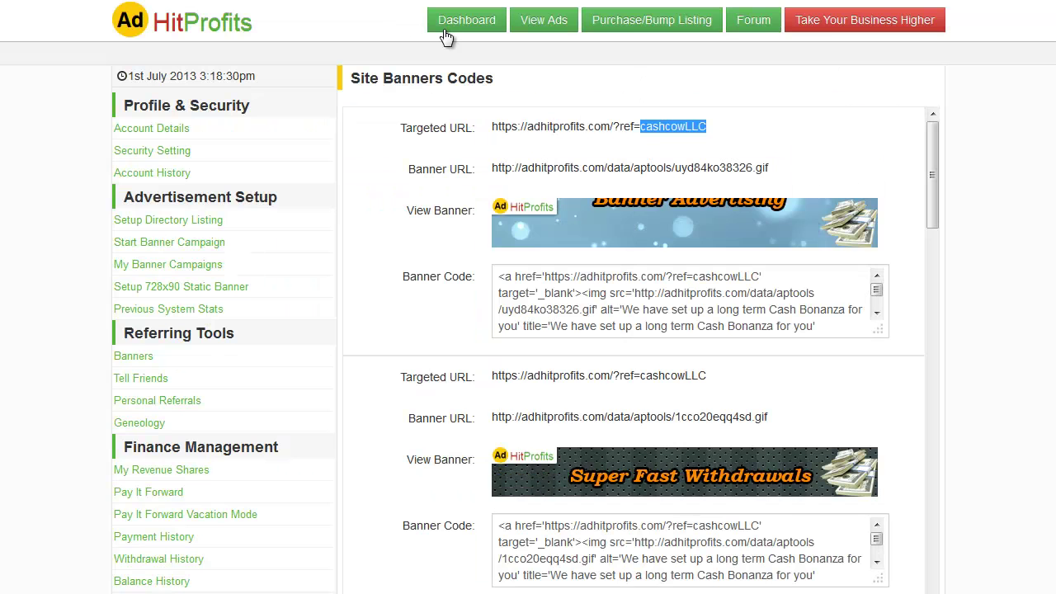
Review the My Active Ad Packs table under My Revenue Shares, all 14 Jun 2013 at about $52.18
left_click(169, 476)
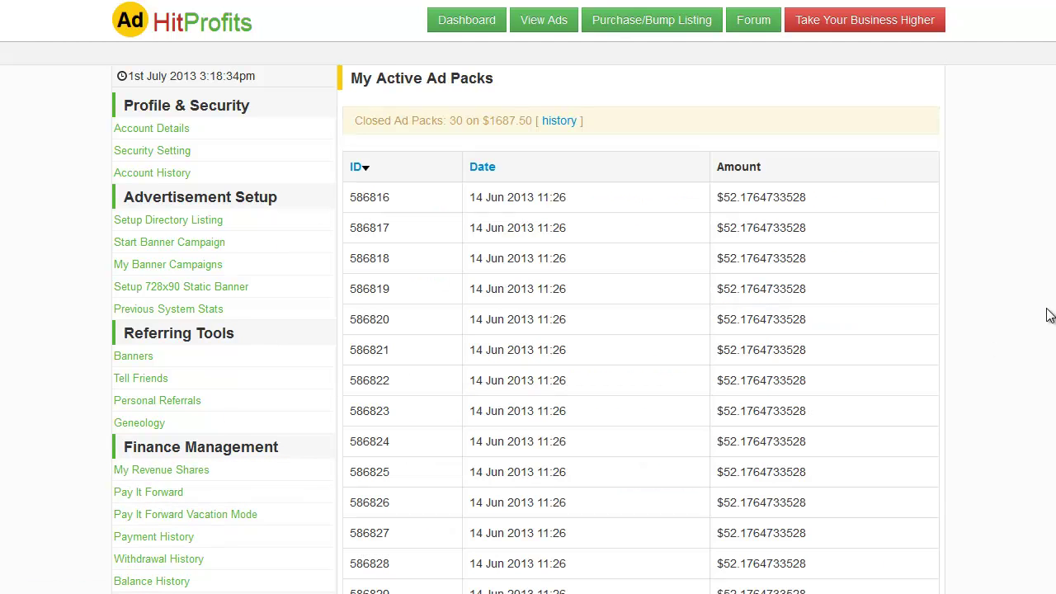
scroll(1004, 355, "down", 3)
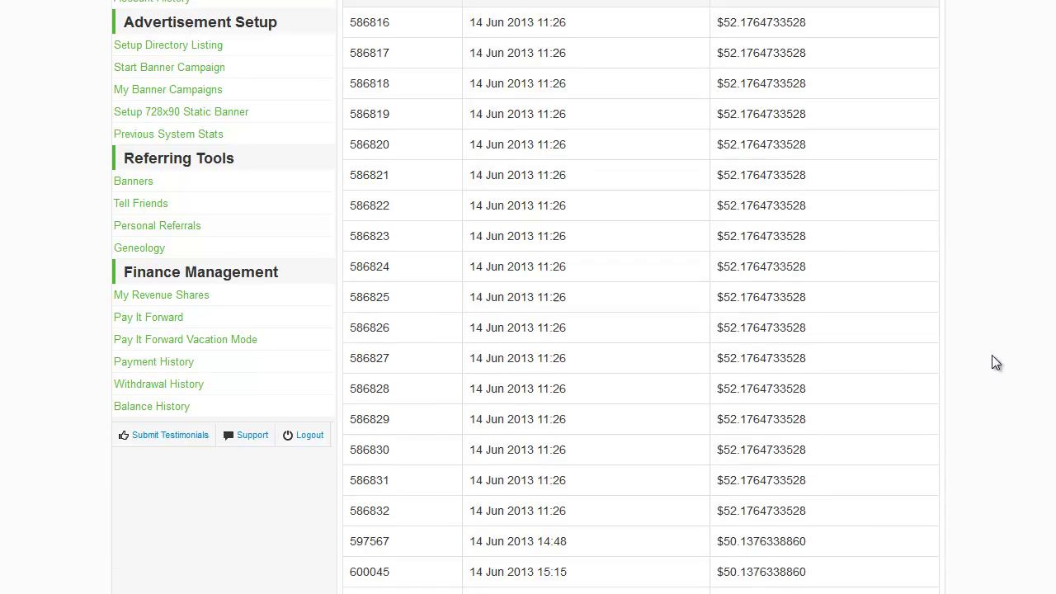
scroll(973, 338, "up", 3)
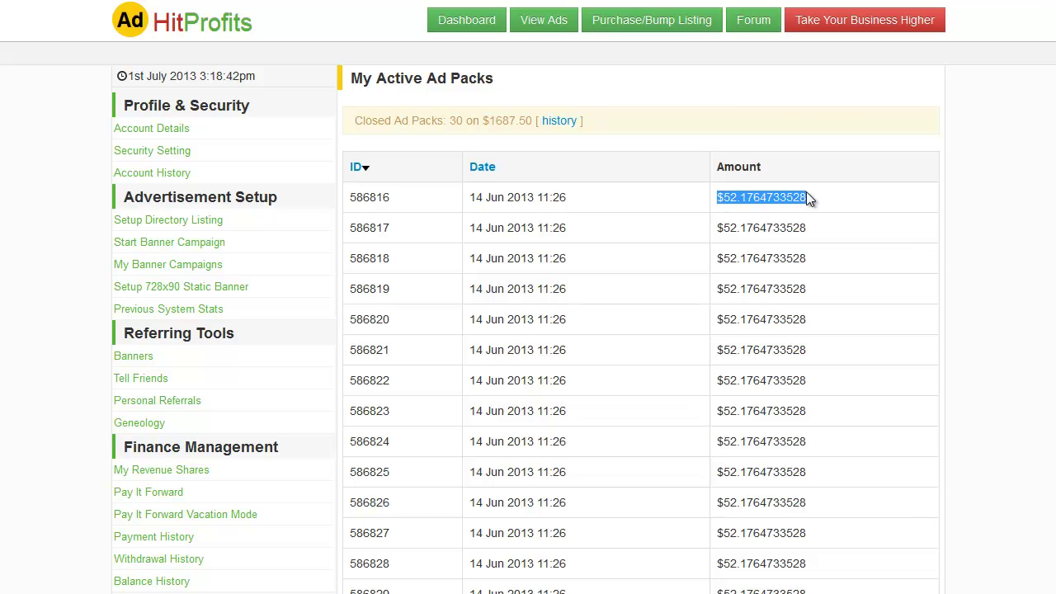
left_click(845, 209)
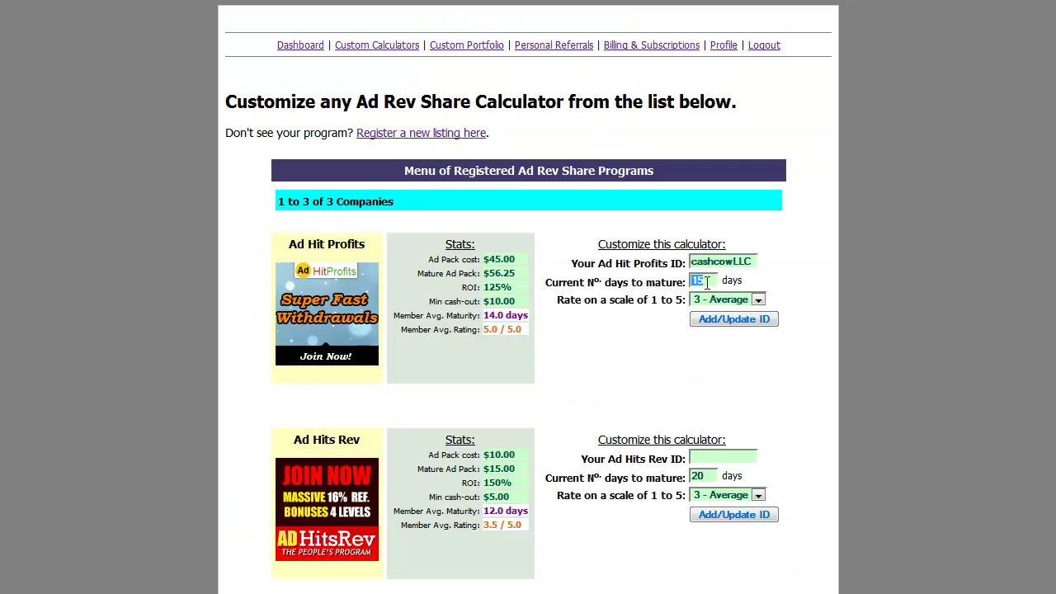
Change the days to mature from 15 to 20 and rate the program 5 - Great!
double_click(709, 283)
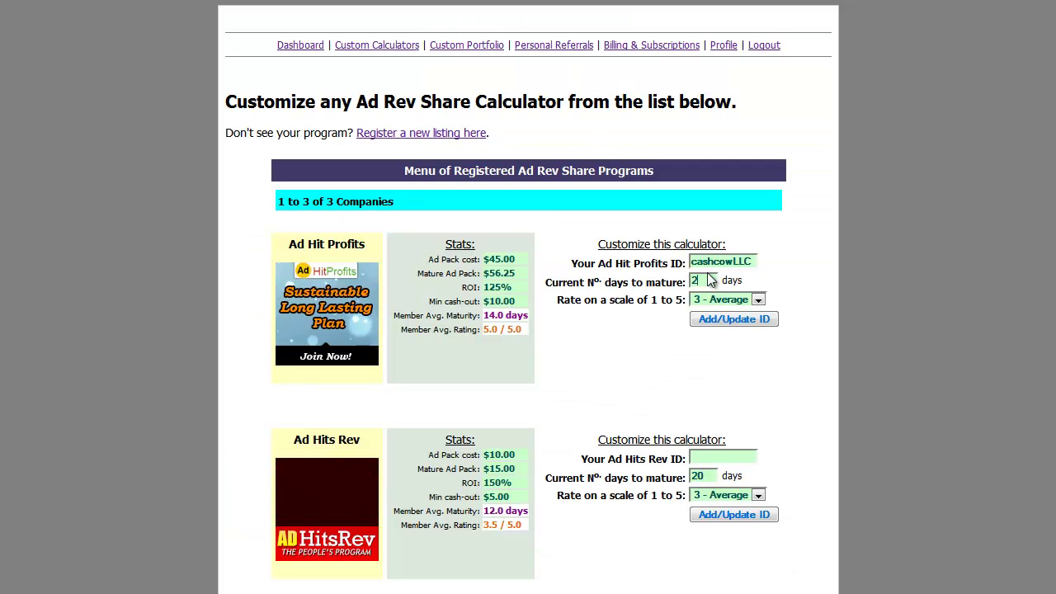
left_click(757, 300)
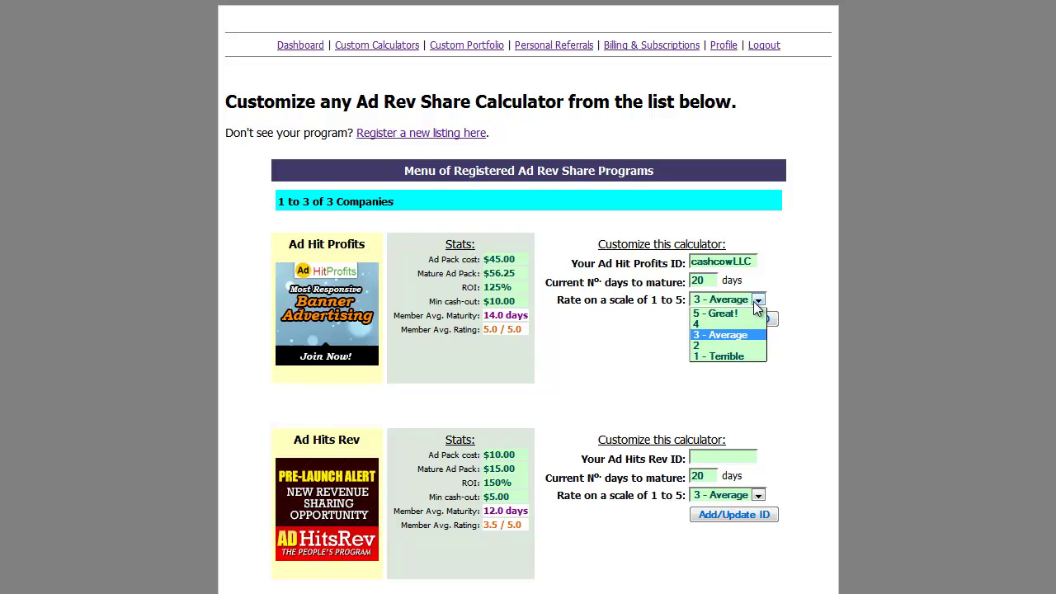
left_click(742, 313)
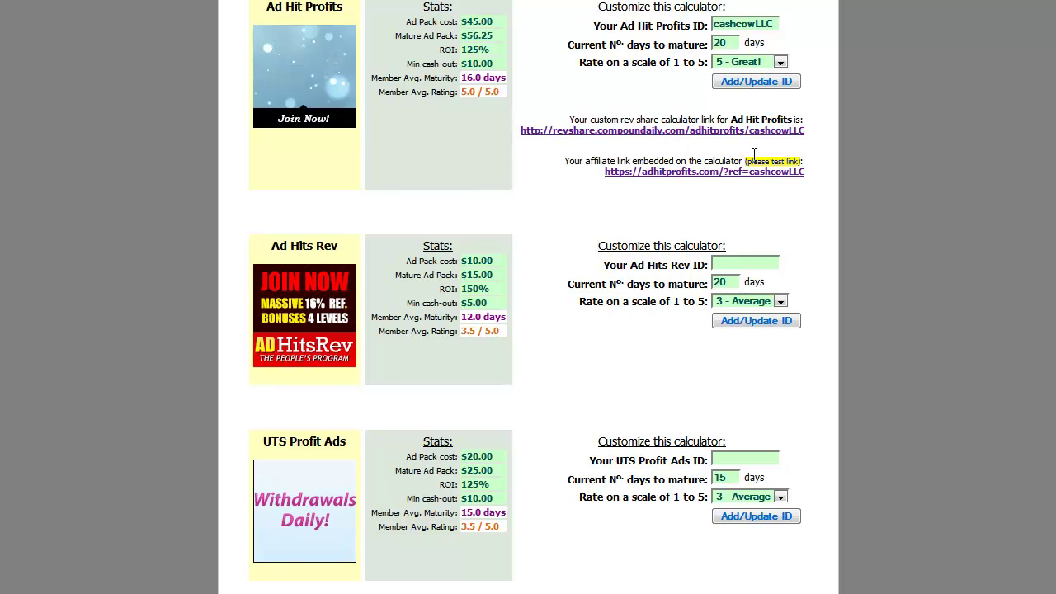
left_click(726, 130)
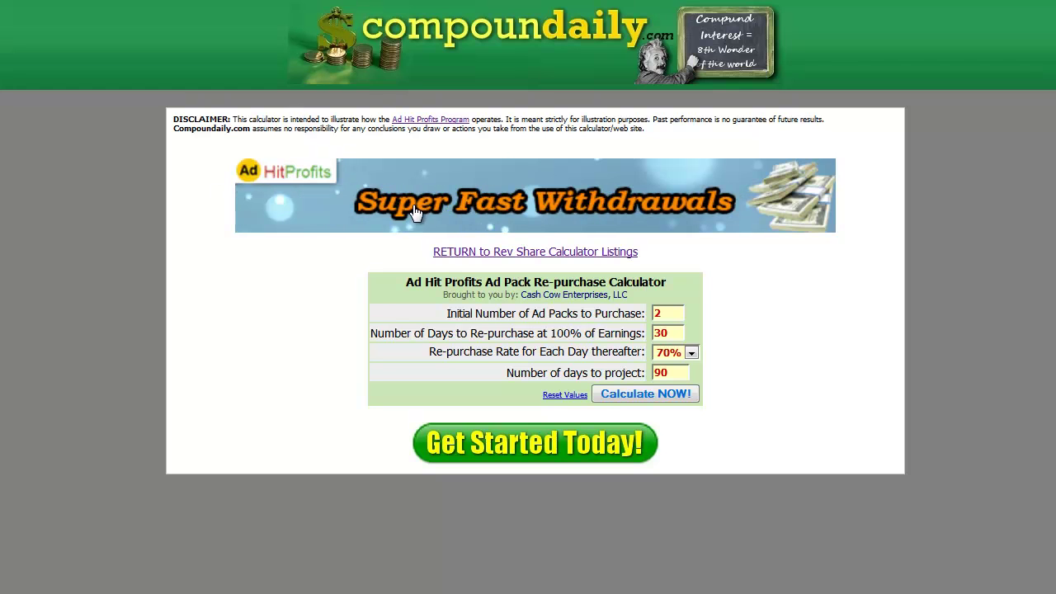
left_click_drag(414, 281, 516, 283)
left_click_drag(596, 287, 405, 283)
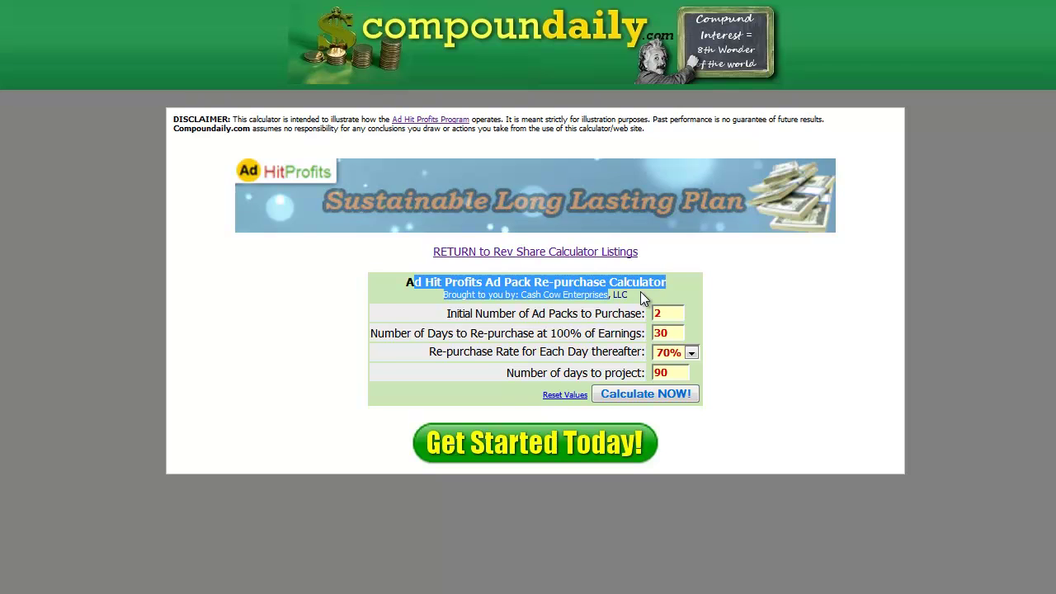
left_click_drag(629, 294, 466, 282)
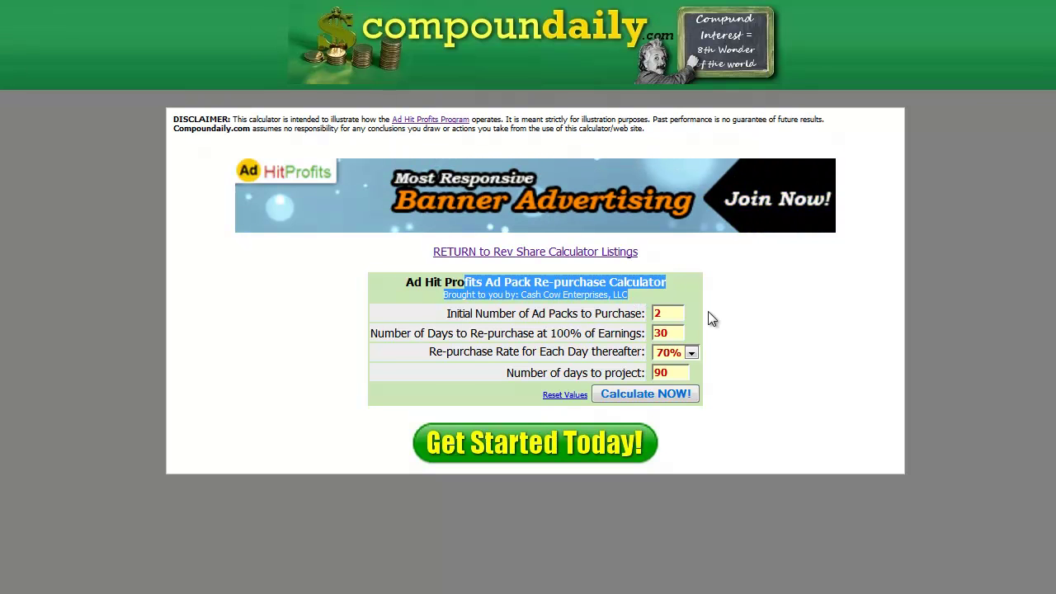
left_click(726, 321)
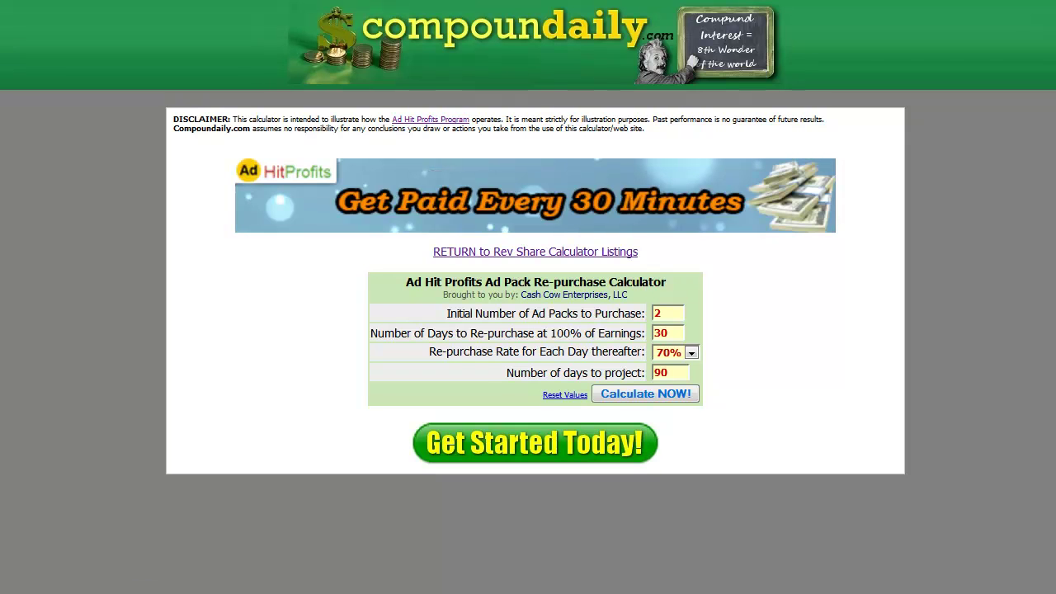
key("alt+Left")
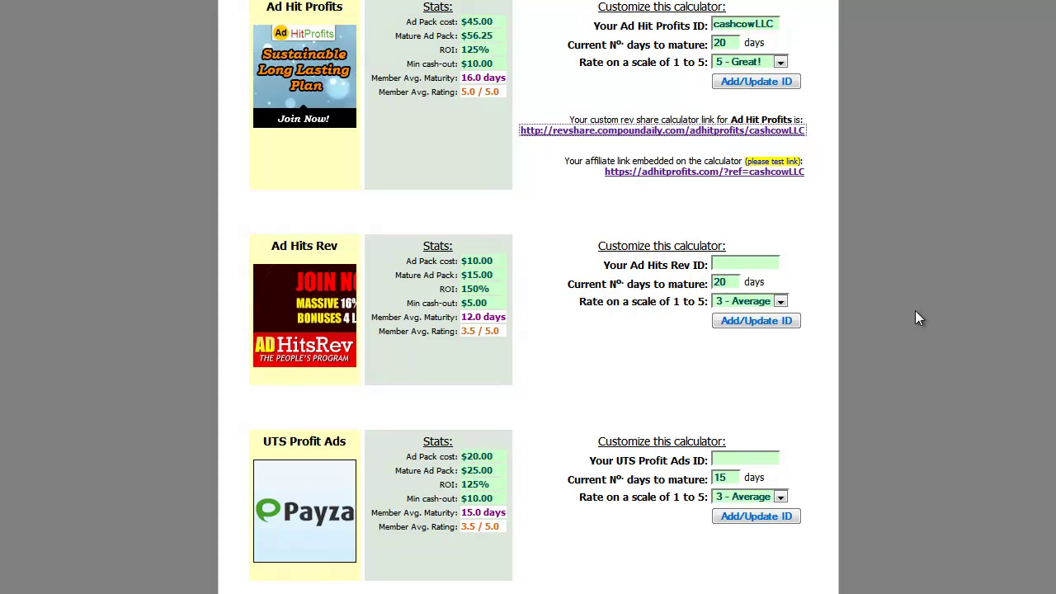
scroll(888, 319, "down", 2)
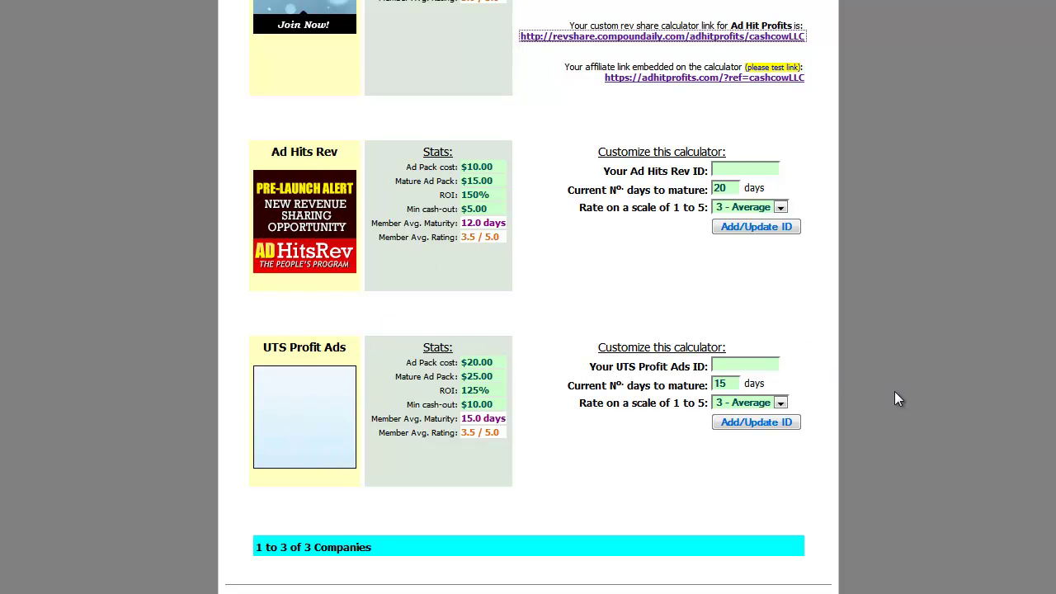
scroll(910, 401, "up", 2)
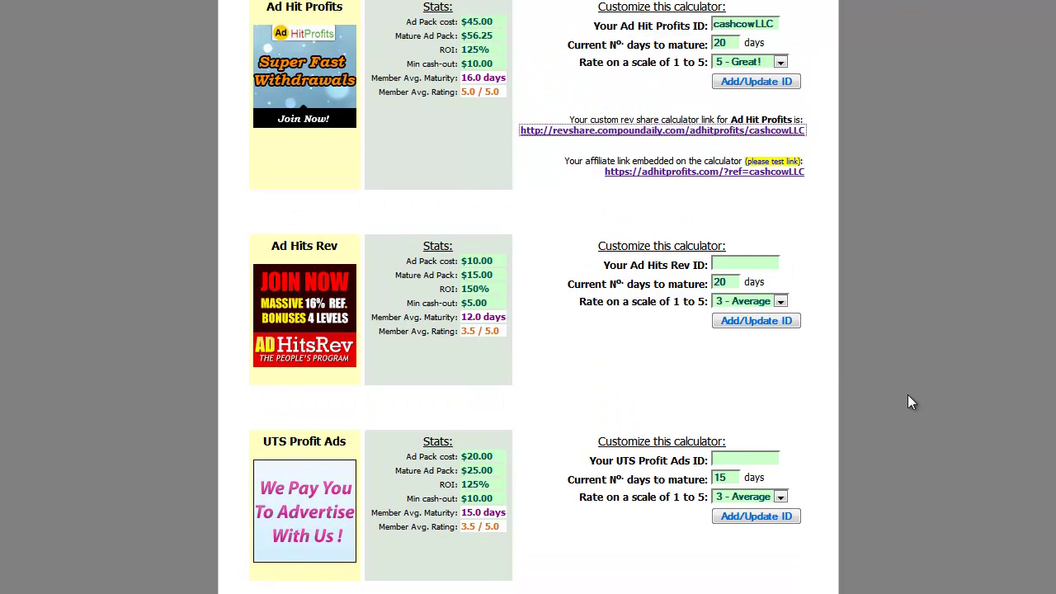
scroll(908, 402, "up", 4)
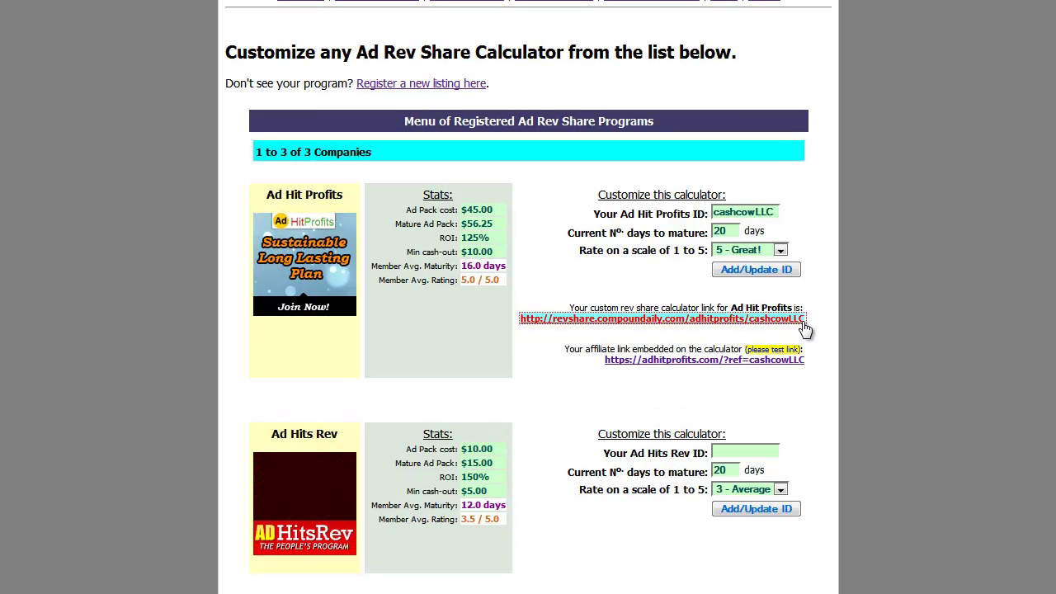